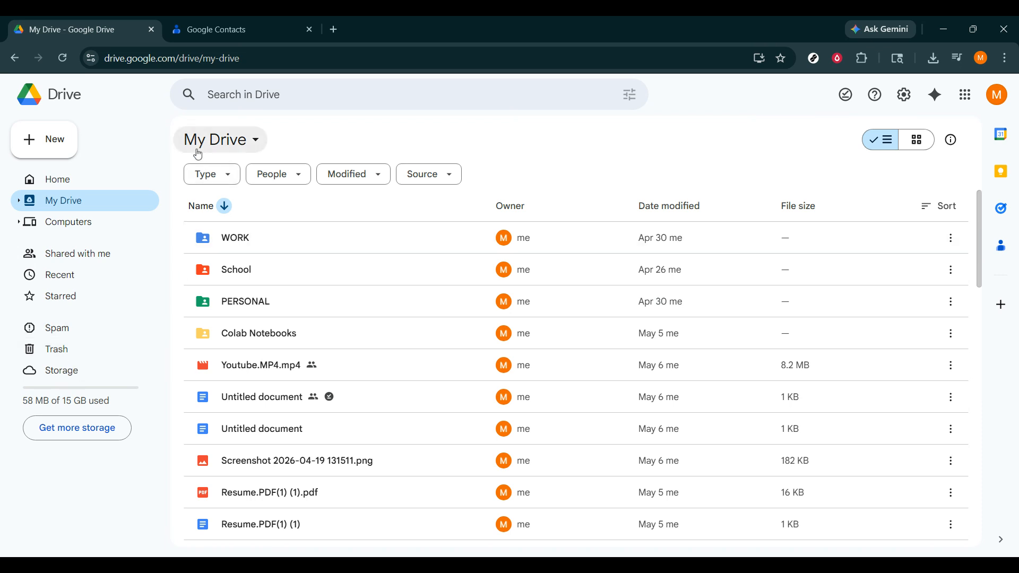
Step: Upload contacts.csv from the computer and select it in the My Drive list
{"action": "left_click", "coordinate": [69, 137]}
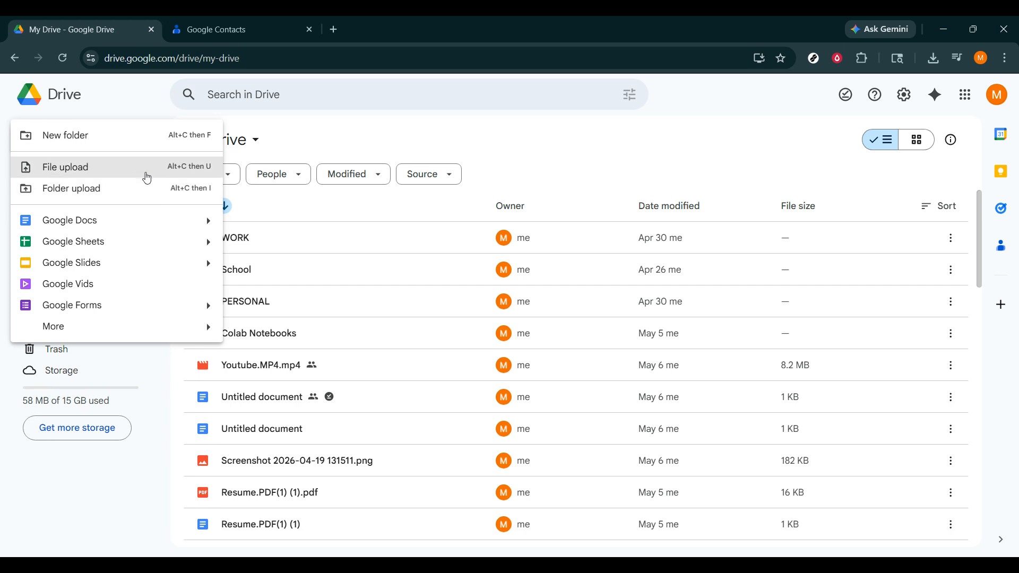
{"action": "left_click", "coordinate": [146, 170]}
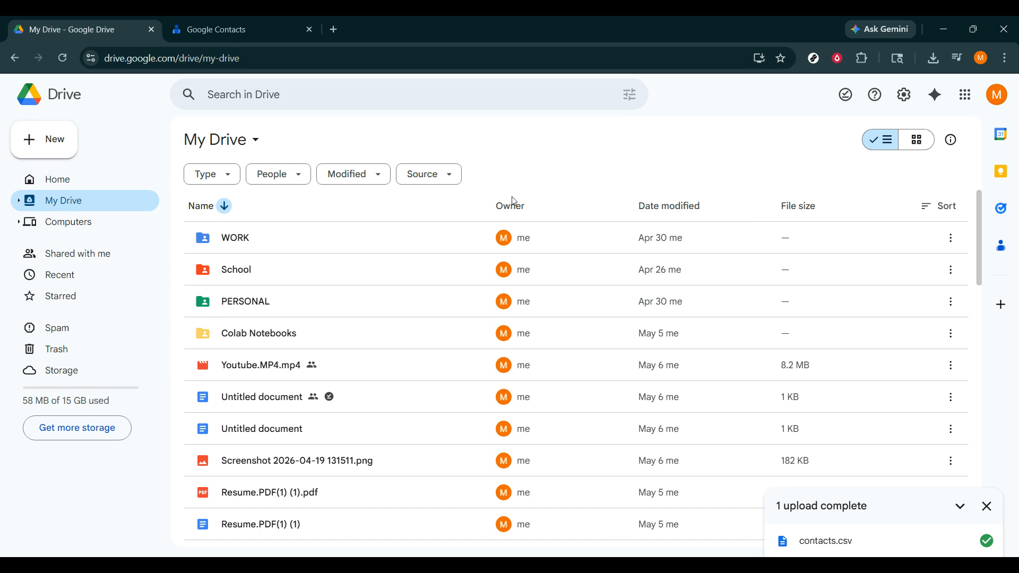
{"action": "scroll", "coordinate": [517, 266], "scroll_direction": "down", "scroll_amount": 7}
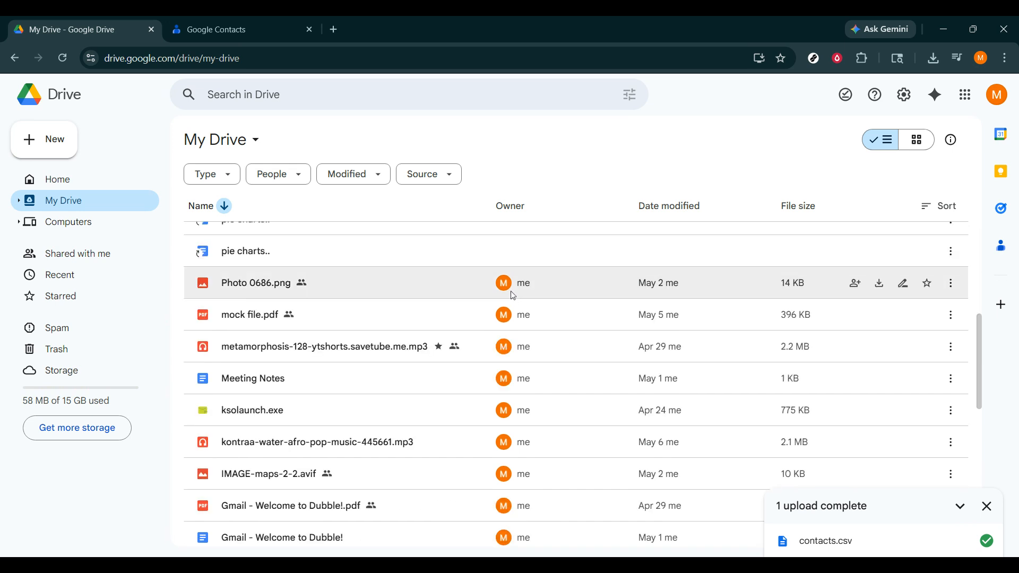
{"action": "scroll", "coordinate": [514, 296], "scroll_direction": "down", "scroll_amount": 10}
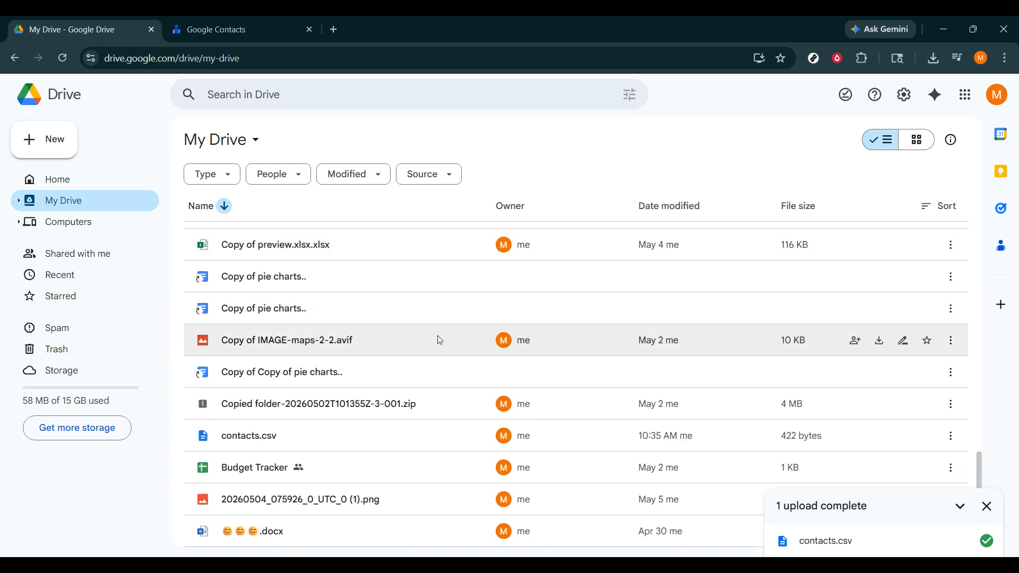
{"action": "left_click", "coordinate": [340, 427]}
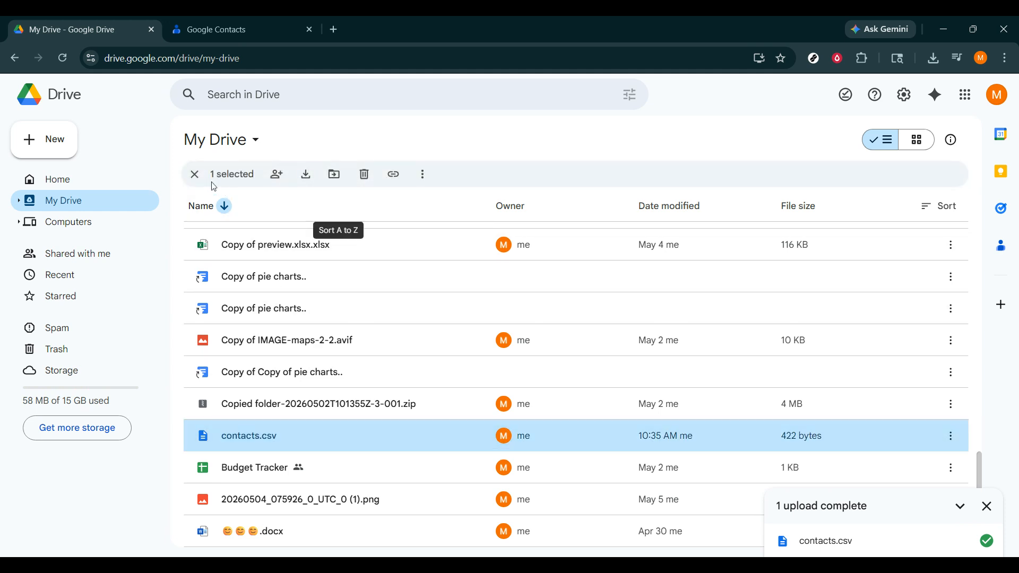
Step: Create a new folder in My Drive, replacing the default name with Invoices
{"action": "left_click", "coordinate": [194, 174]}
{"action": "left_click", "coordinate": [68, 143]}
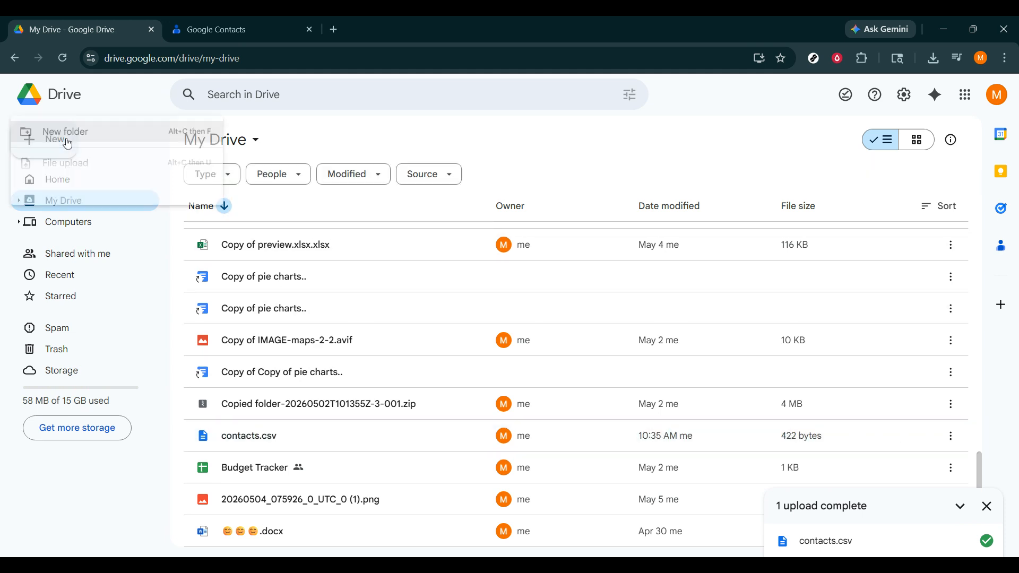
{"action": "left_click", "coordinate": [116, 142]}
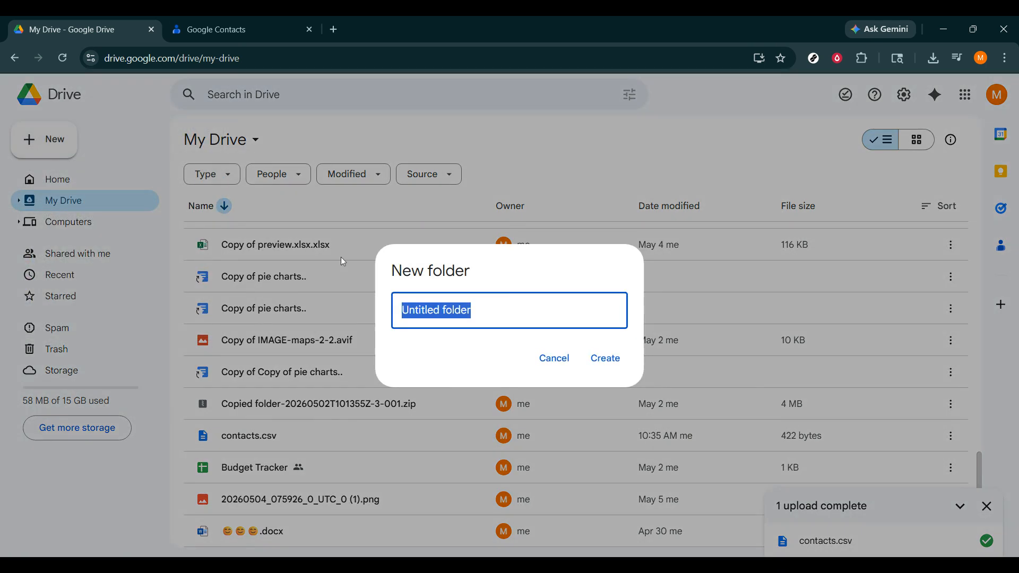
{"action": "left_click", "coordinate": [472, 310]}
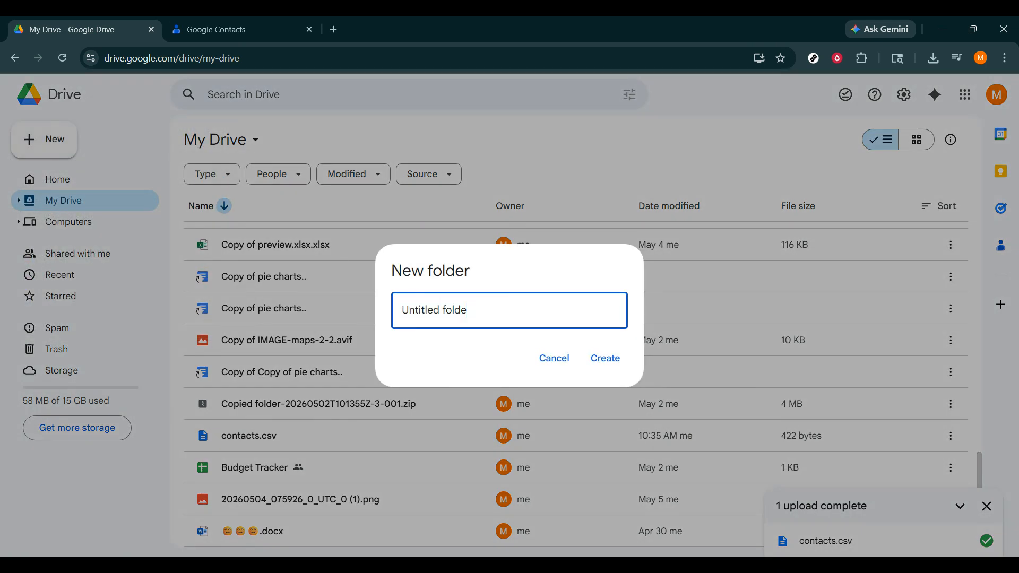
{"action": "key", "text": "BackSpace"}
{"action": "key", "text": "BackSpace"}
{"action": "key", "text": "BackSpace"}
{"action": "key", "text": "BackSpace"}
{"action": "key", "text": "BackSpace"}
{"action": "key", "text": "BackSpace"}
{"action": "key", "text": "BackSpace"}
{"action": "key", "text": "BackSpace"}
{"action": "key", "text": "BackSpace"}
{"action": "key", "text": "BackSpace"}
{"action": "key", "text": "BackSpace"}
{"action": "key", "text": "BackSpace"}
{"action": "key", "text": "BackSpace"}
{"action": "key", "text": "BackSpace"}
{"action": "type", "text": "Incoice"}
{"action": "left_click", "coordinate": [599, 358]}
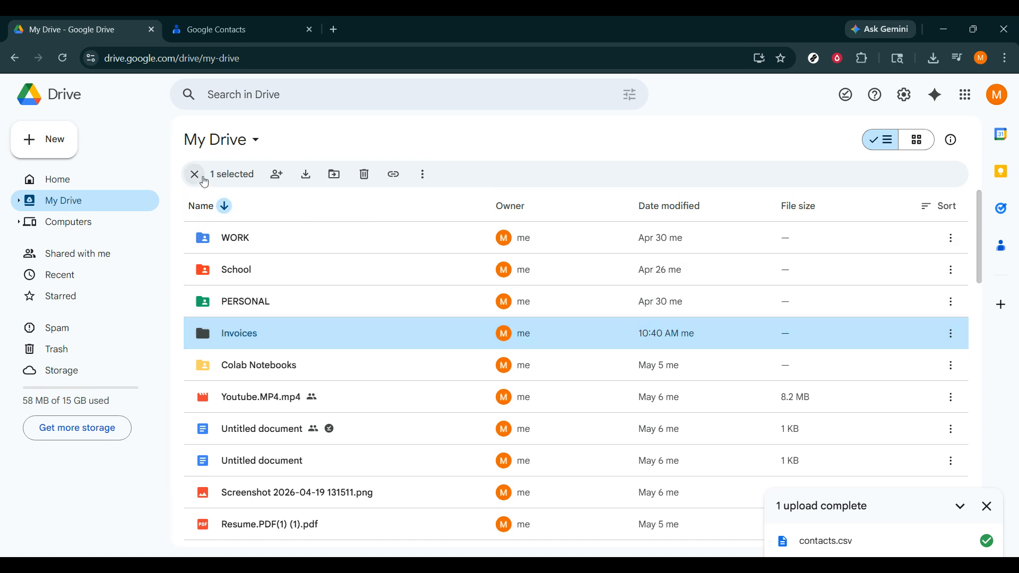
Step: Set Rename.the.file.png's general access to 'Anyone with the link' and close the sharing dialog
{"action": "left_click", "coordinate": [194, 175]}
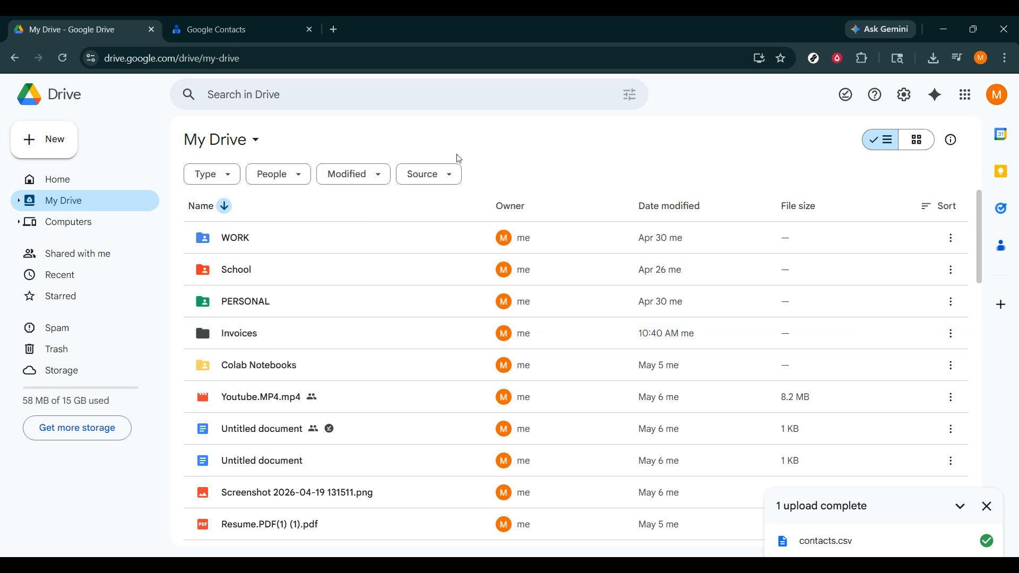
{"action": "scroll", "coordinate": [440, 276], "scroll_direction": "down", "scroll_amount": 5}
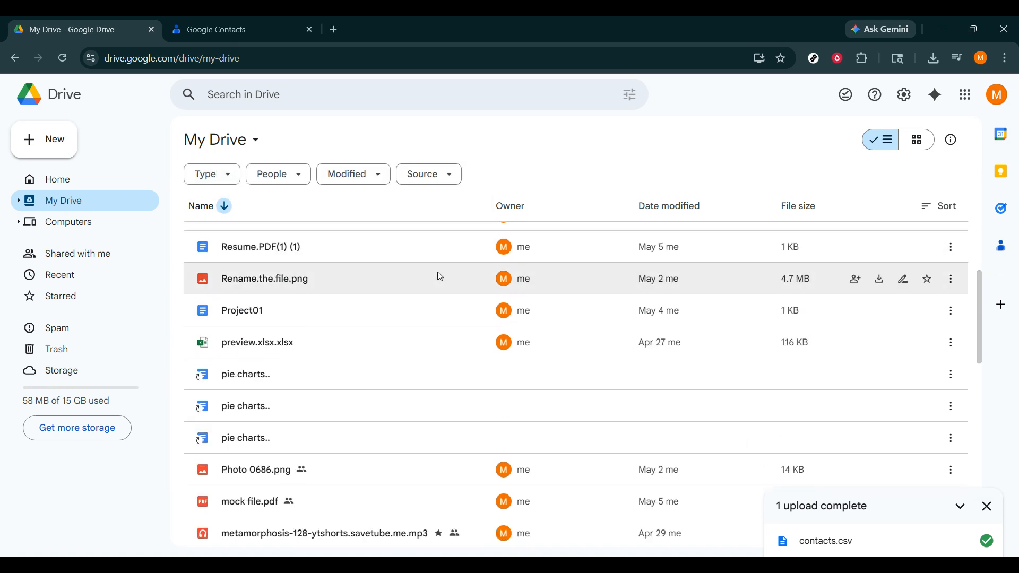
{"action": "right_click", "coordinate": [370, 287]}
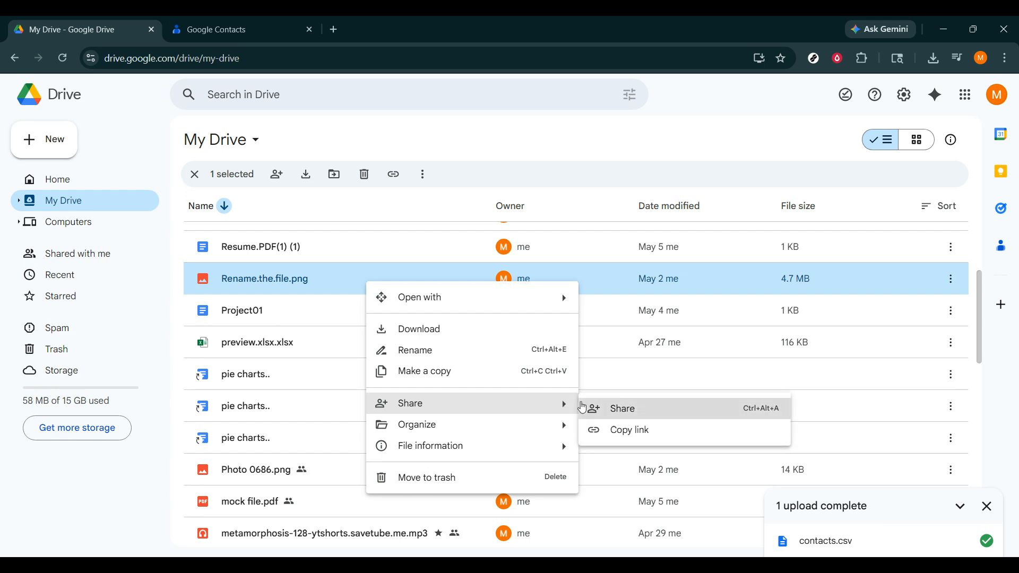
{"action": "left_click", "coordinate": [582, 407]}
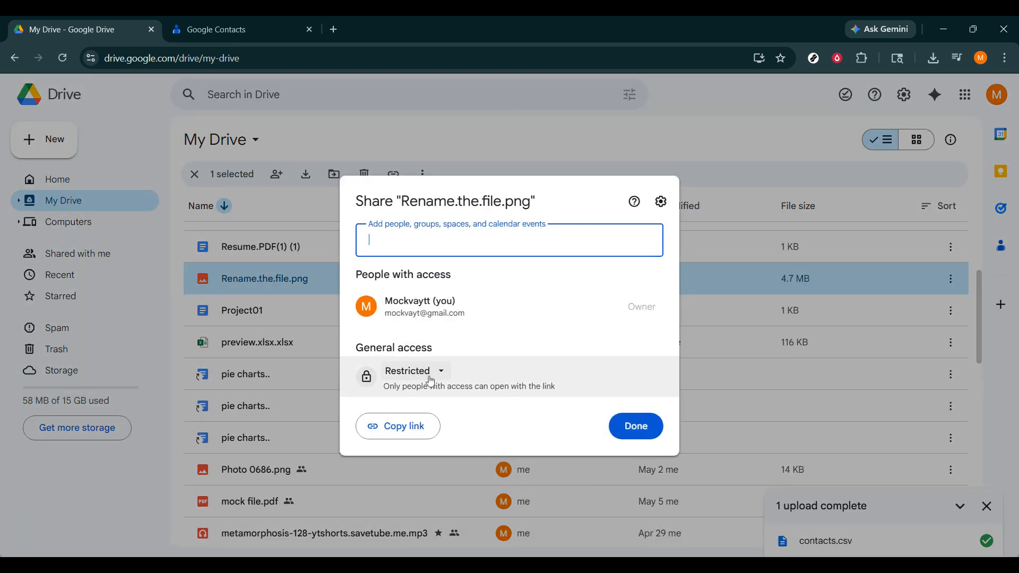
{"action": "left_click", "coordinate": [431, 372]}
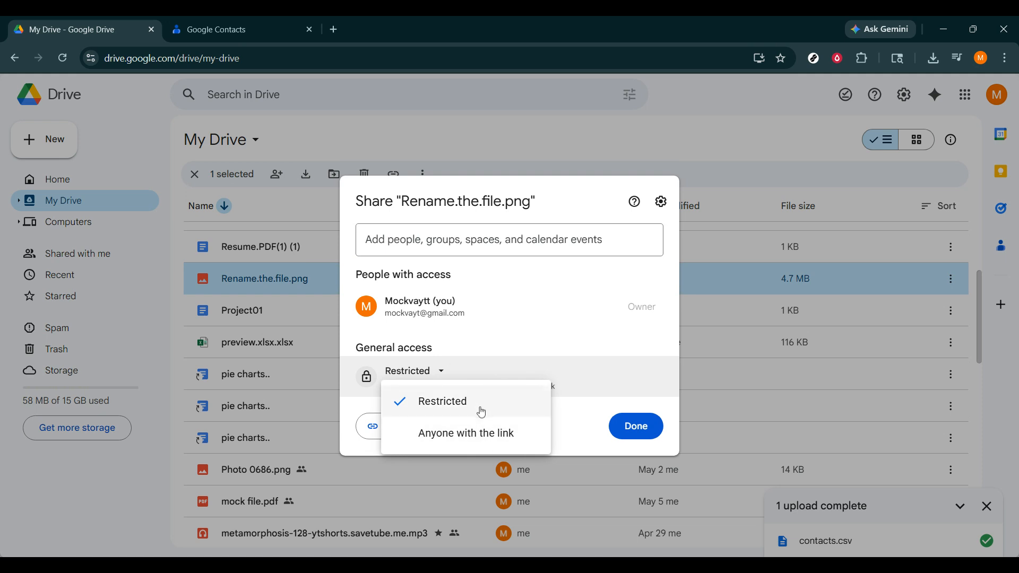
{"action": "left_click", "coordinate": [484, 431]}
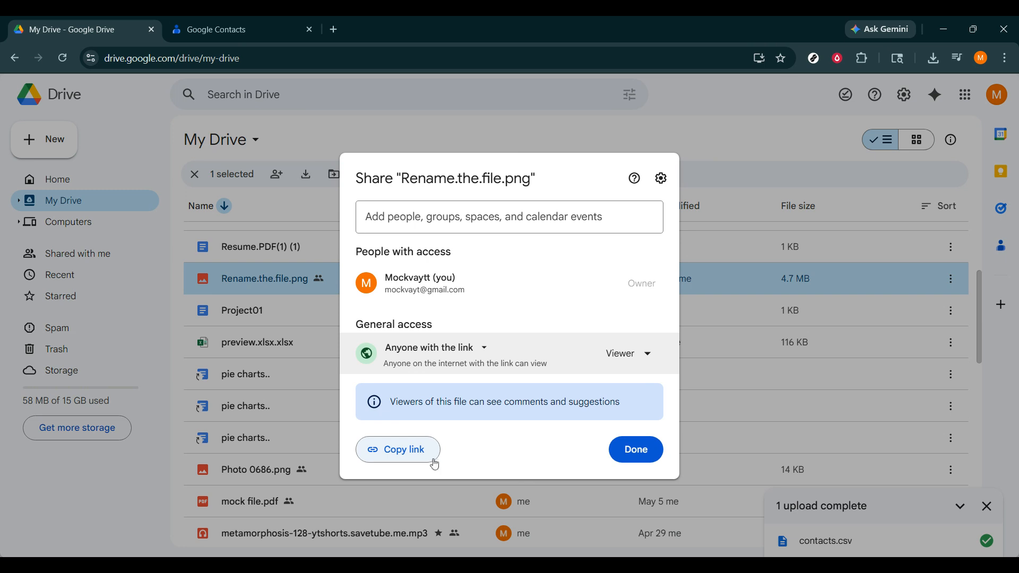
{"action": "left_click", "coordinate": [639, 452]}
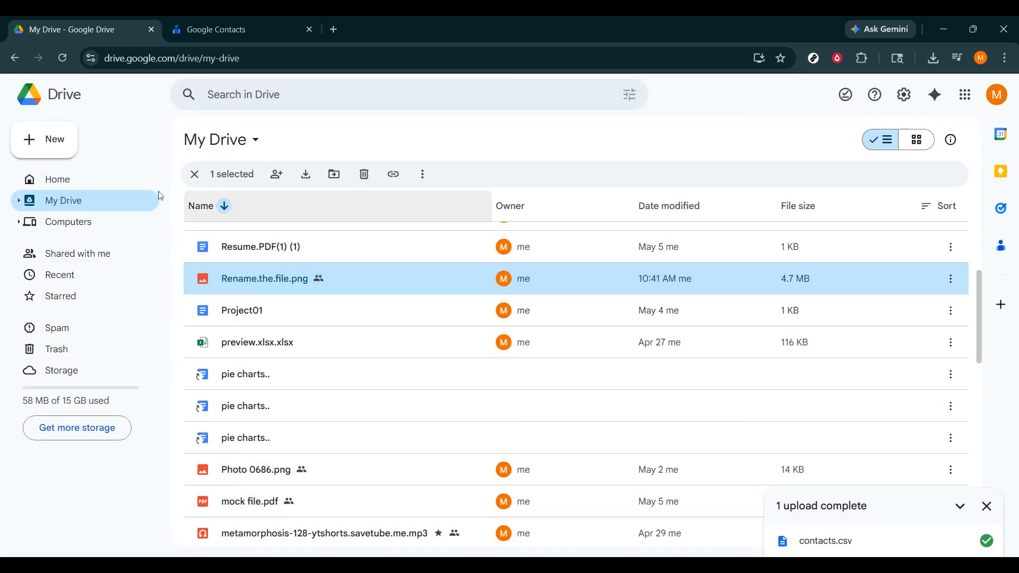
Step: Create a blank Google Docs document, then close it to return to My Drive
{"action": "left_click", "coordinate": [76, 139]}
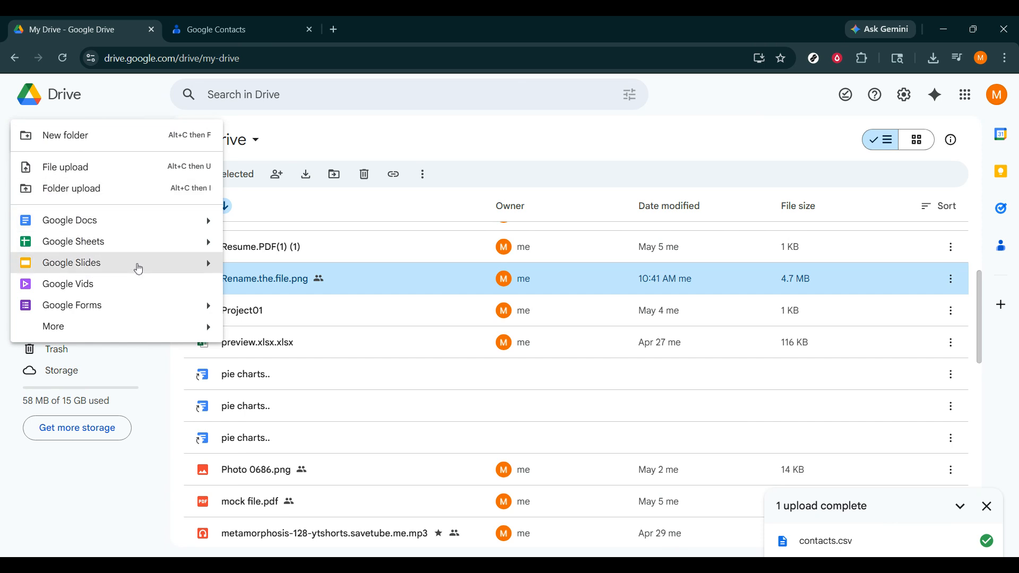
{"action": "left_click", "coordinate": [128, 222]}
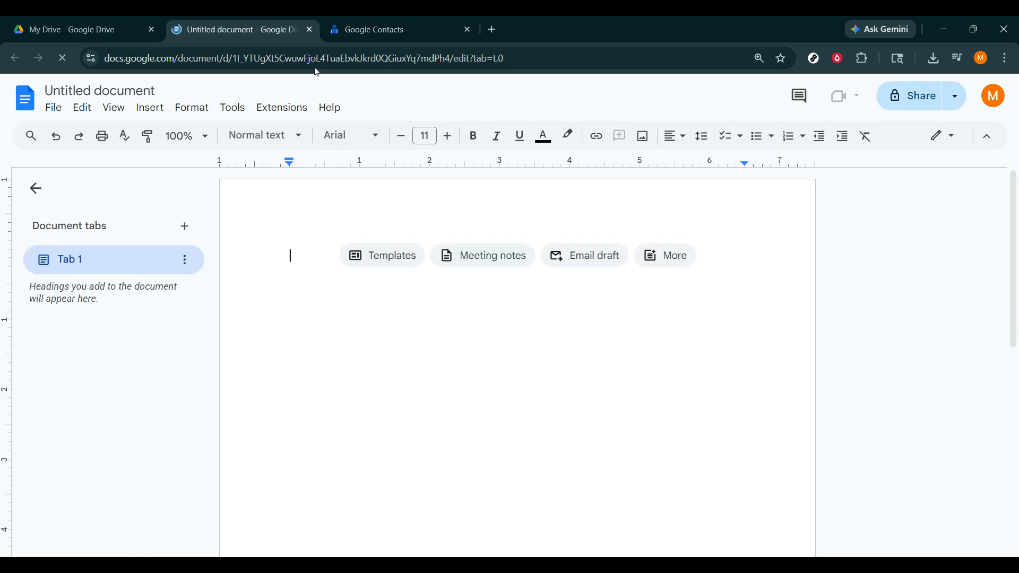
{"action": "left_click", "coordinate": [310, 30]}
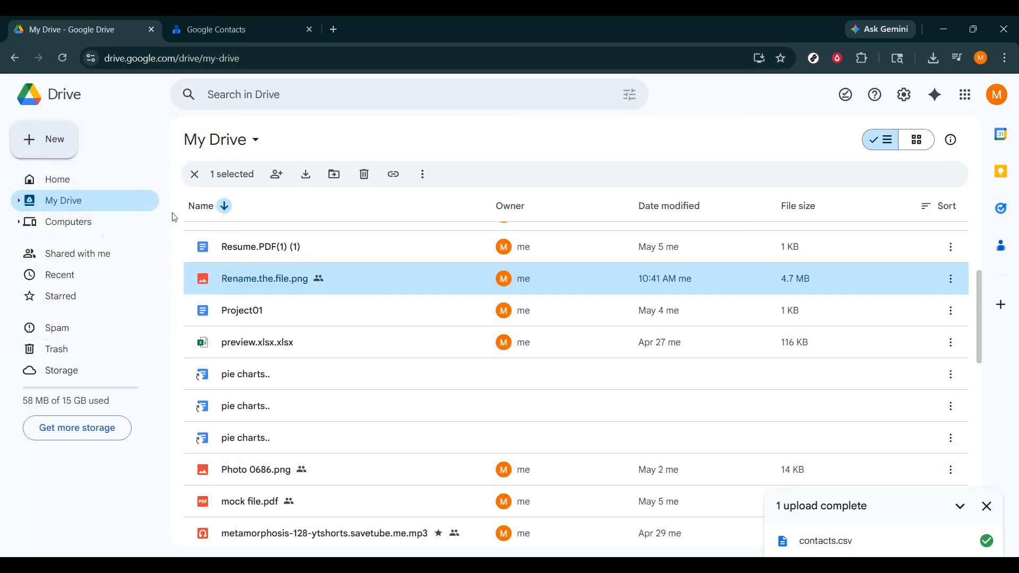
Step: Create a blank Google Sheets spreadsheet, close it, and clear the file selection
{"action": "left_click", "coordinate": [74, 149]}
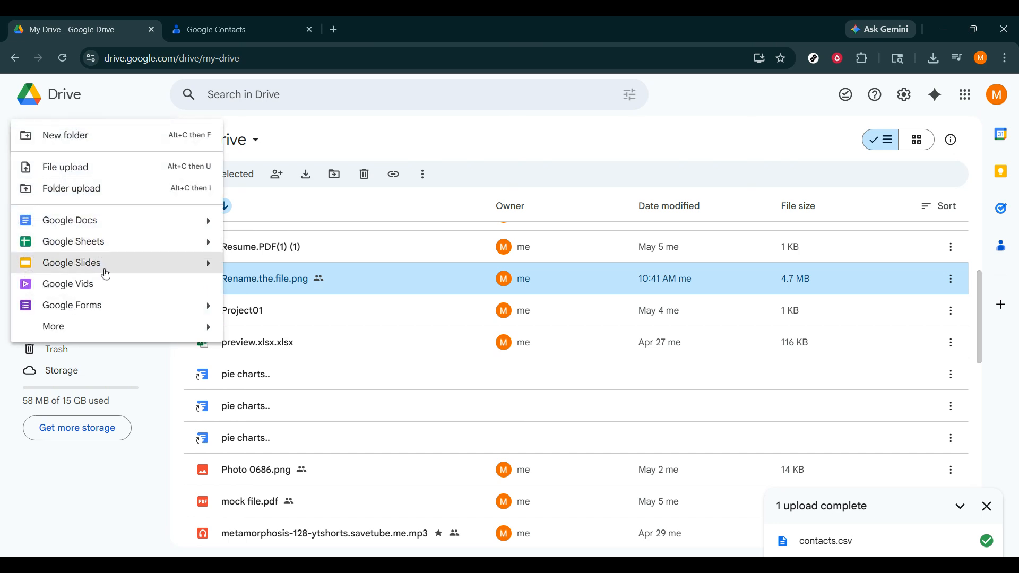
{"action": "left_click", "coordinate": [96, 244]}
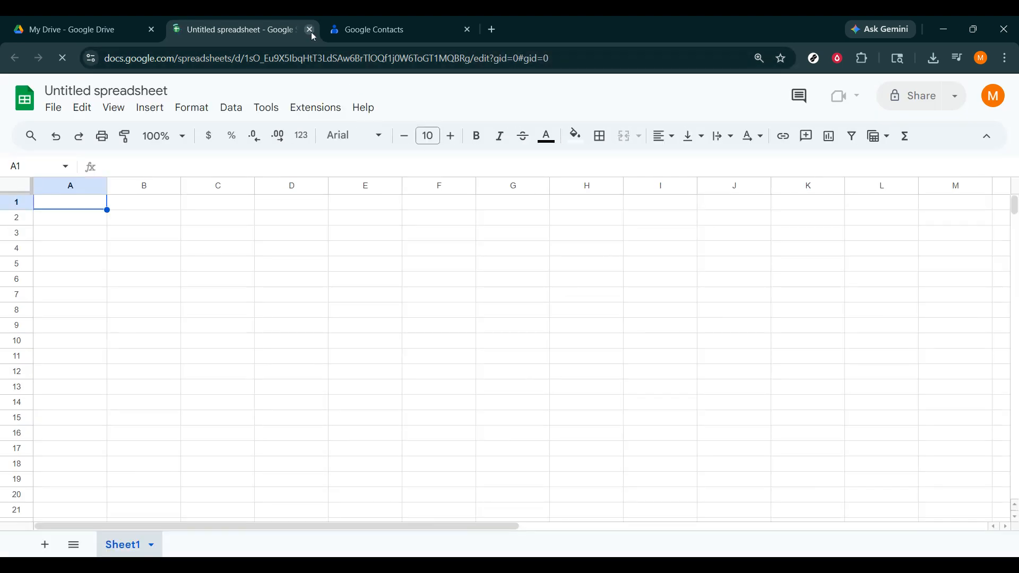
{"action": "left_click", "coordinate": [310, 31]}
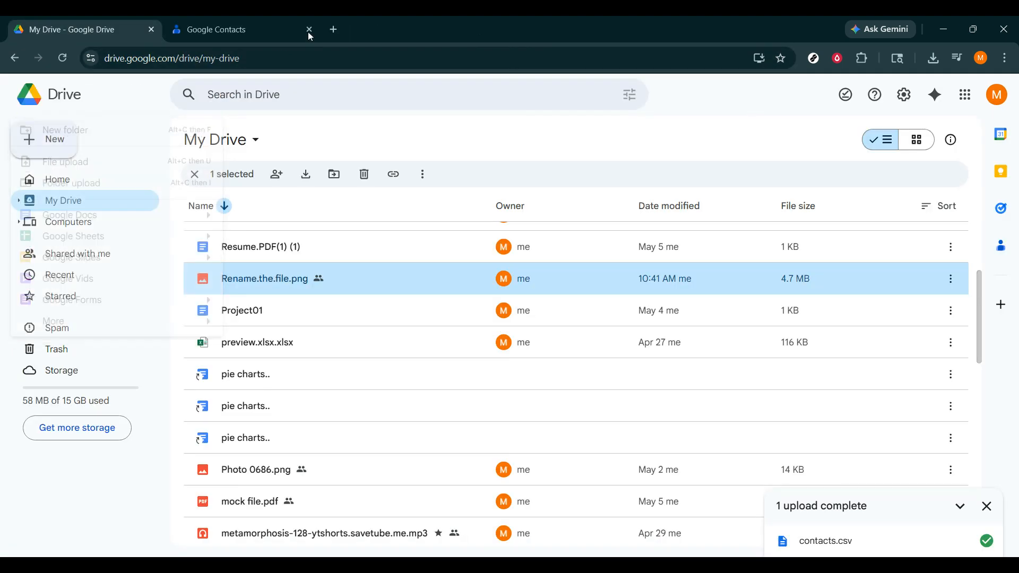
{"action": "left_click", "coordinate": [195, 175]}
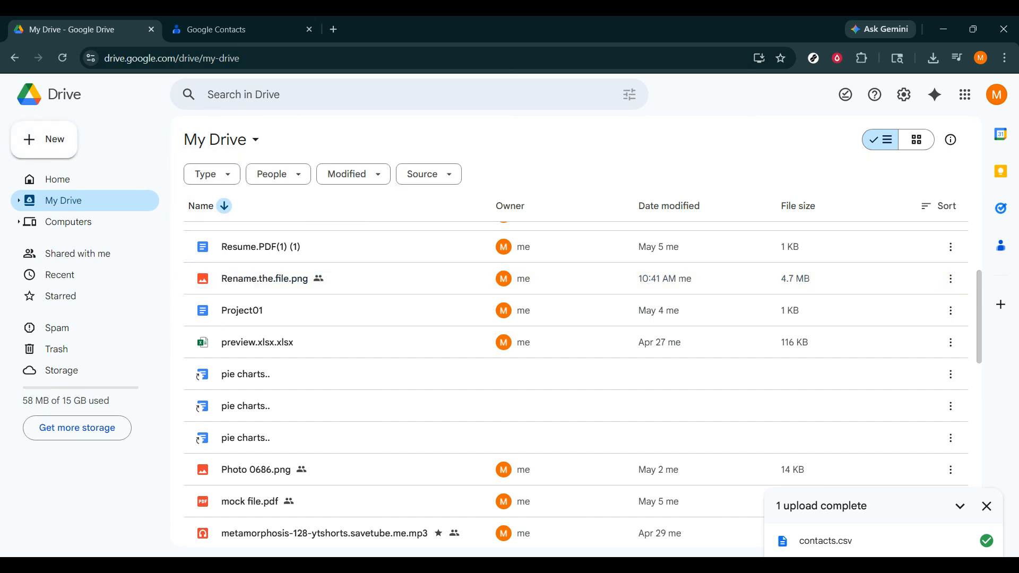
{"action": "left_click", "coordinate": [319, 94]}
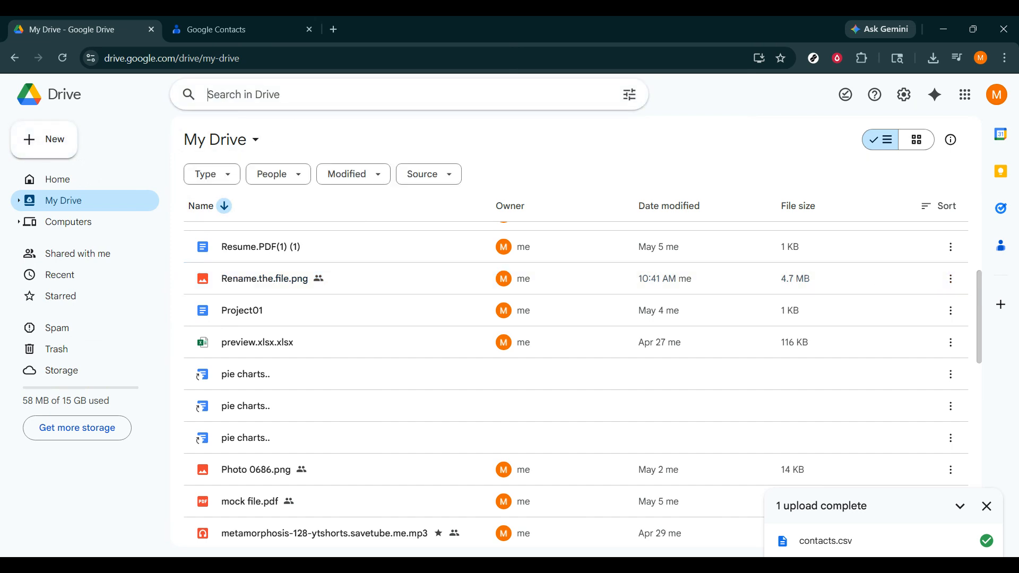
{"action": "left_click", "coordinate": [674, 158]}
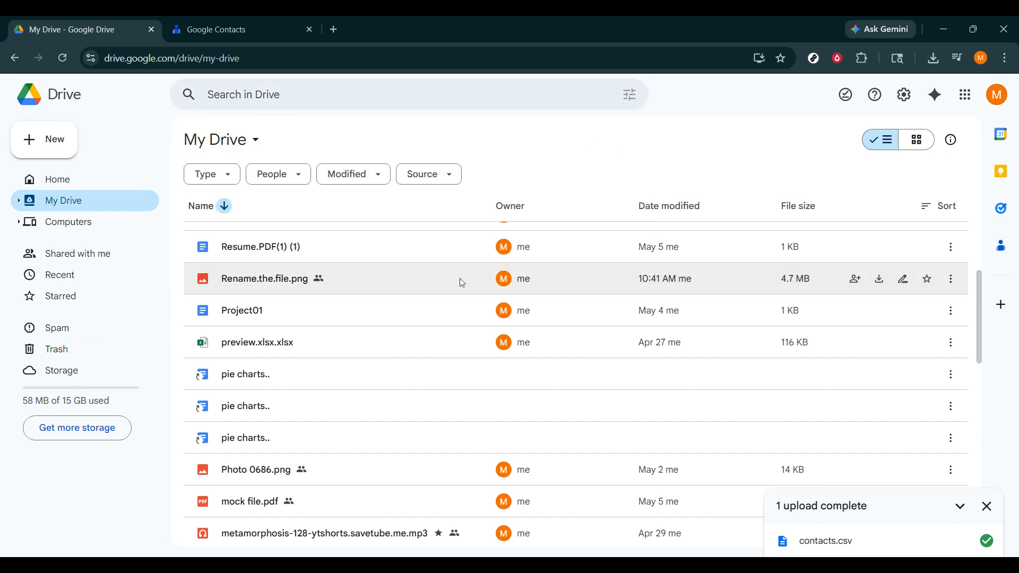
{"action": "scroll", "coordinate": [474, 215], "scroll_direction": "up", "scroll_amount": 5}
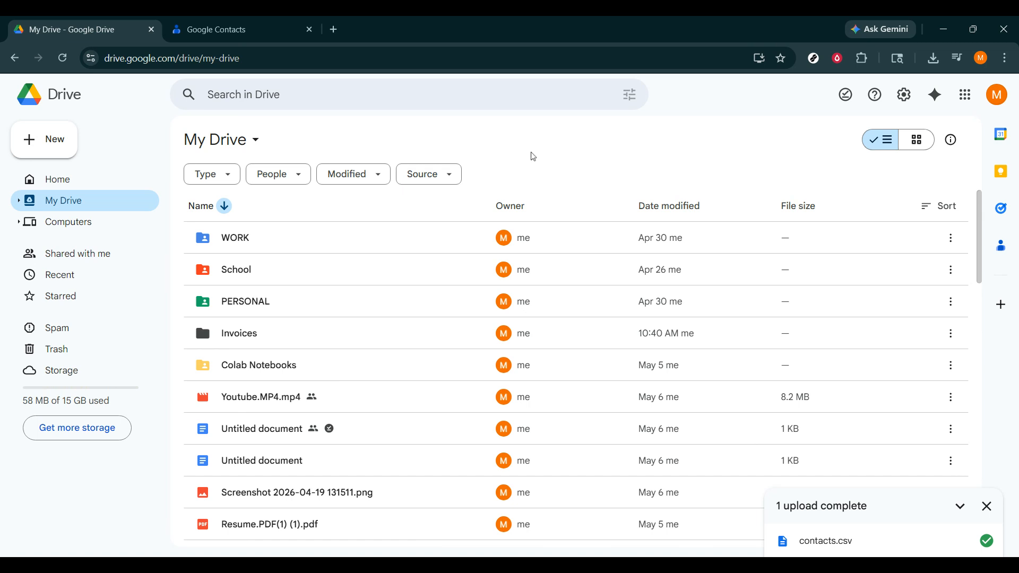
{"action": "left_click", "coordinate": [630, 95]}
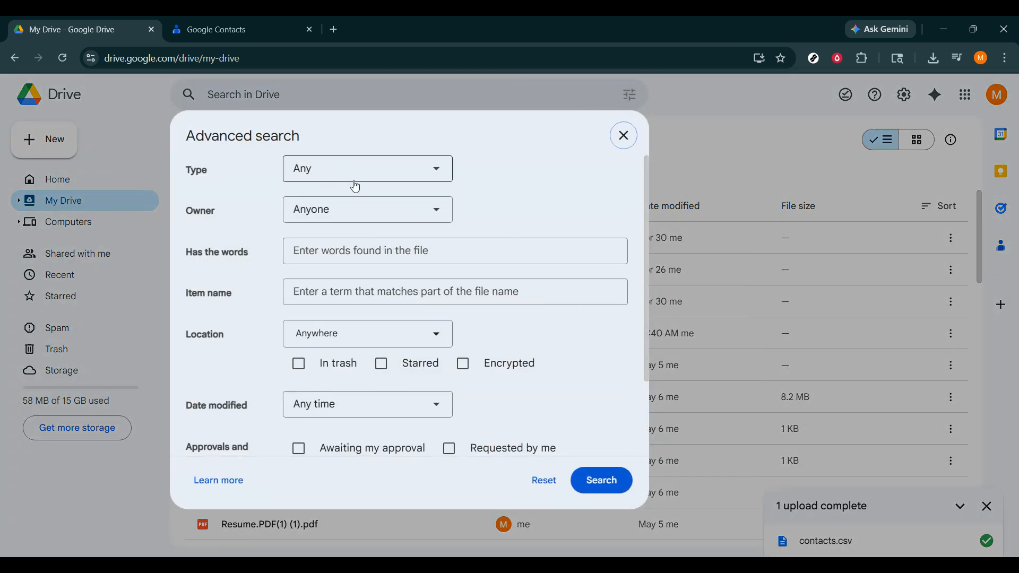
{"action": "left_click", "coordinate": [405, 169]}
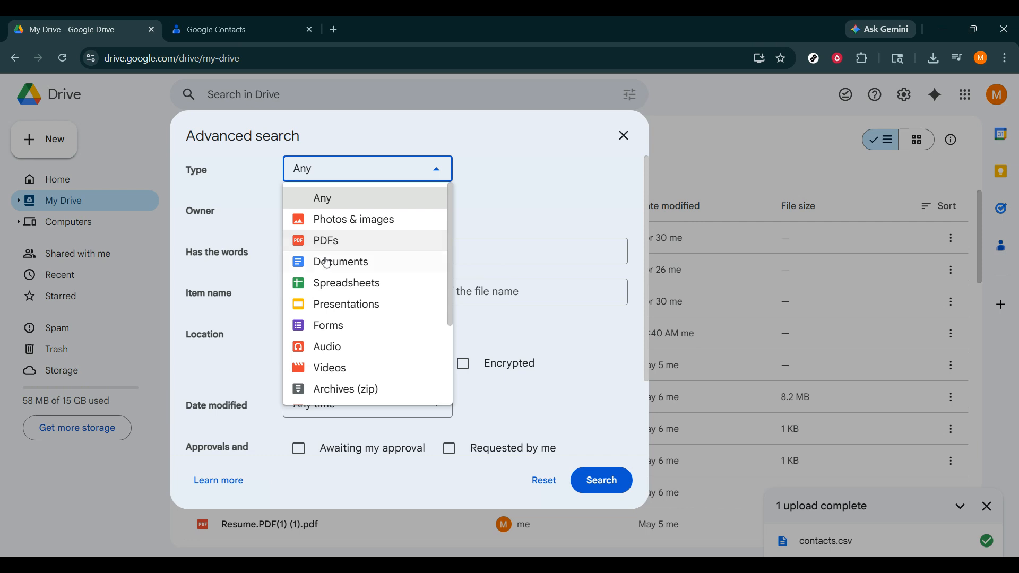
{"action": "left_click", "coordinate": [622, 136]}
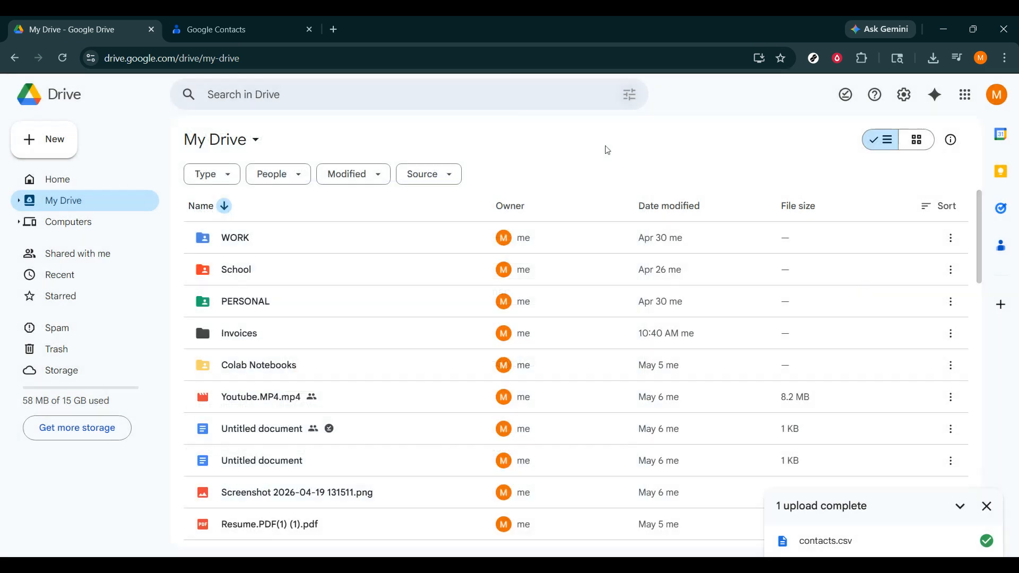
{"action": "scroll", "coordinate": [450, 239], "scroll_direction": "down", "scroll_amount": 3}
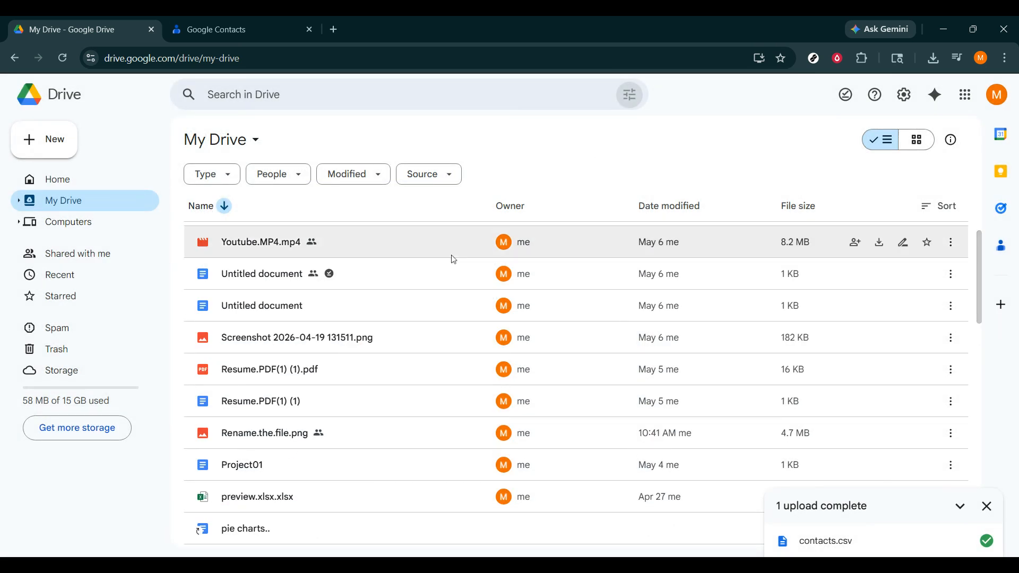
{"action": "scroll", "coordinate": [390, 297], "scroll_direction": "up", "scroll_amount": 3}
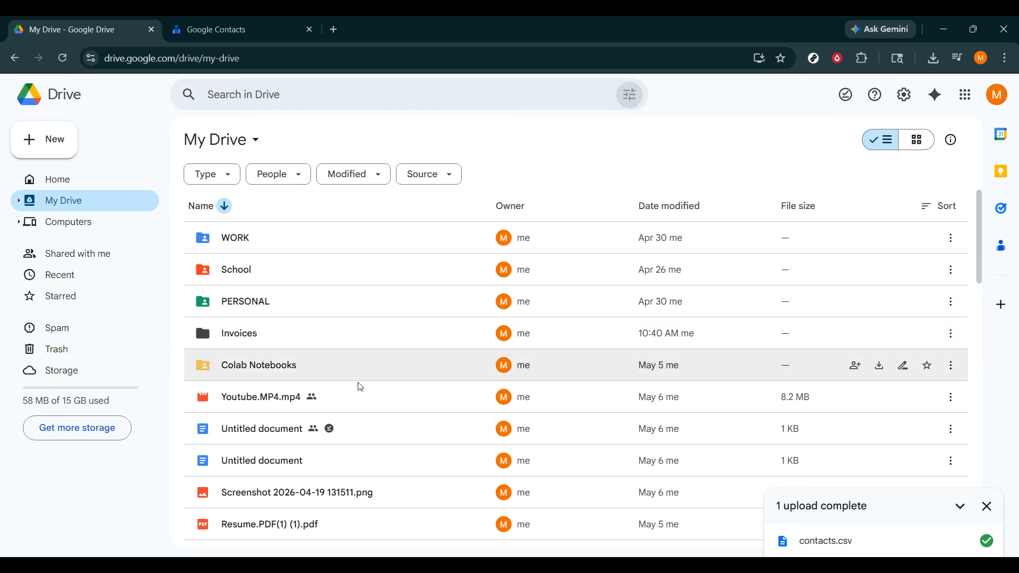
Step: Remove offline access from the Untitled document and move it to Trash
{"action": "right_click", "coordinate": [361, 439]}
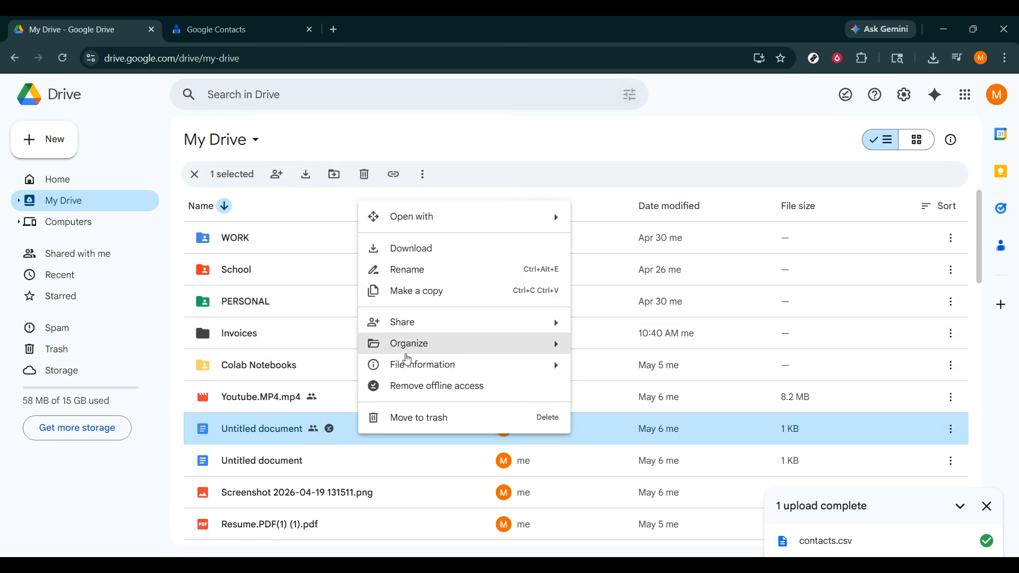
{"action": "left_click", "coordinate": [415, 395]}
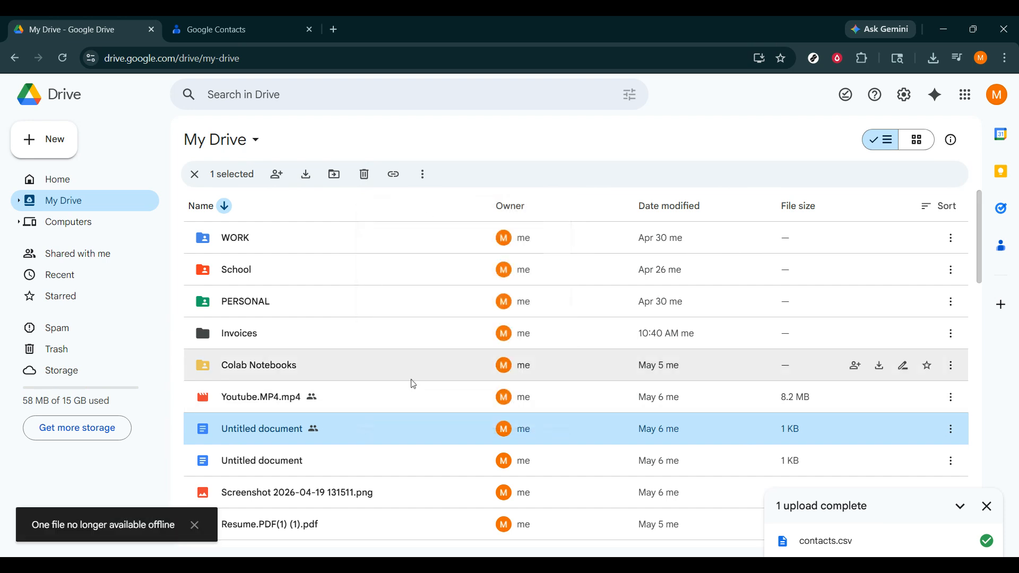
{"action": "right_click", "coordinate": [336, 428]}
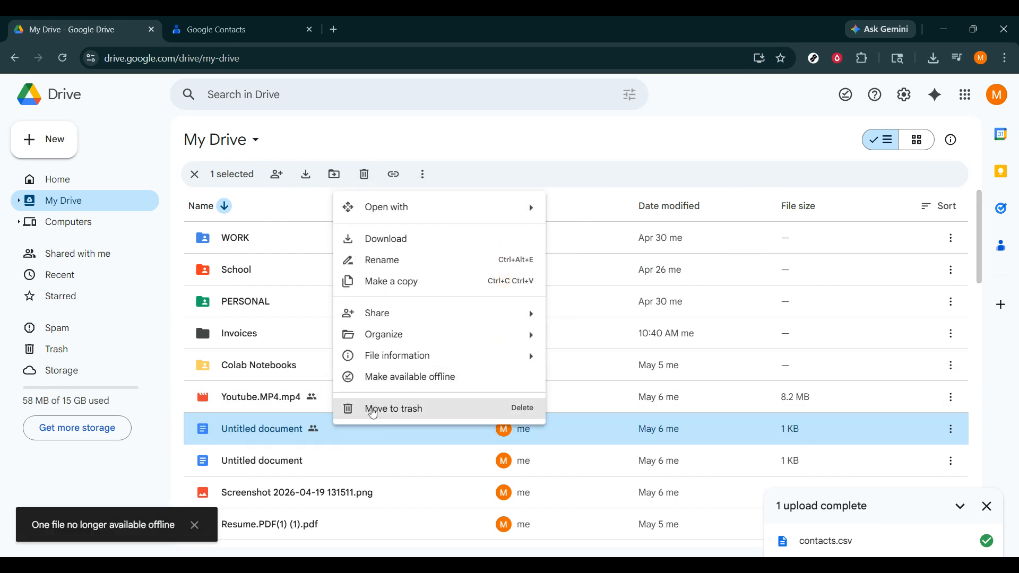
{"action": "left_click", "coordinate": [371, 402]}
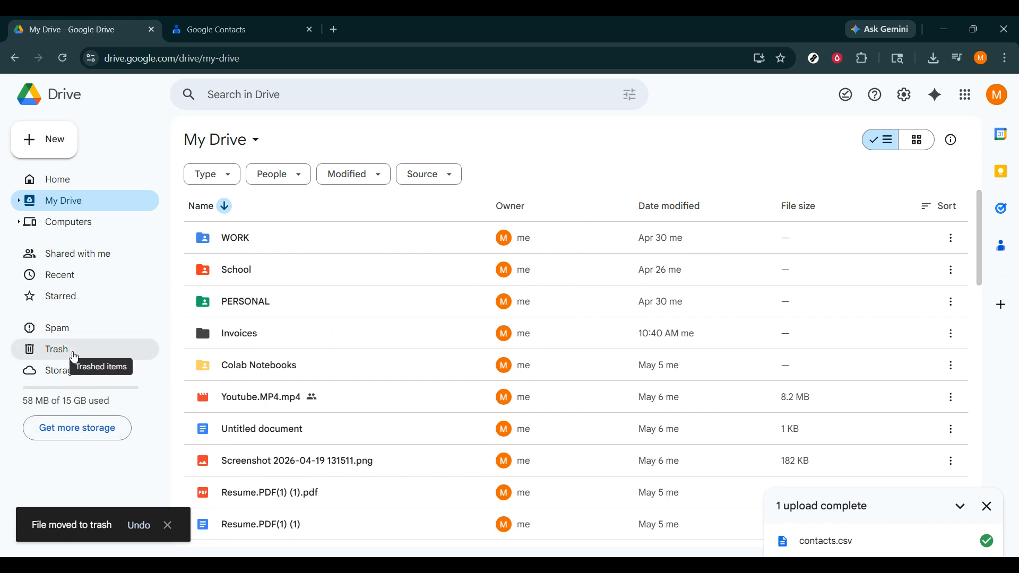
Step: Check the document in Trash, dismiss the upload panel, and return to My Drive
{"action": "left_click", "coordinate": [75, 350]}
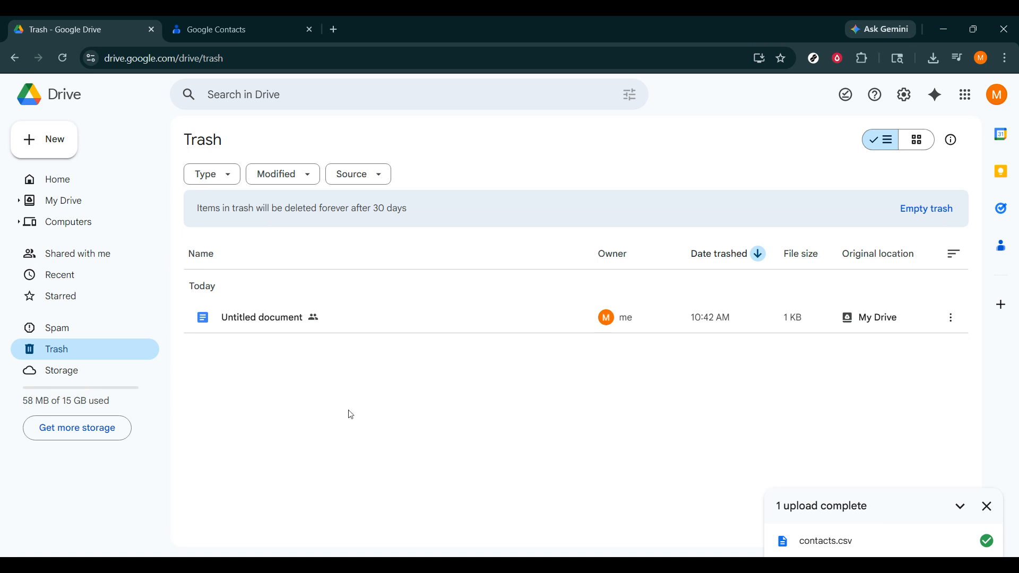
{"action": "left_click", "coordinate": [987, 506]}
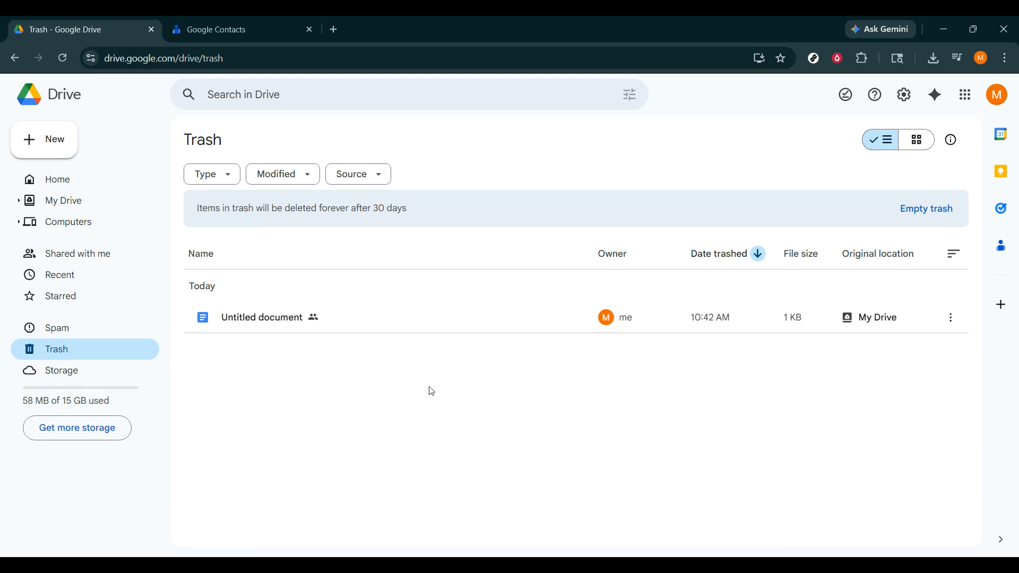
{"action": "left_click", "coordinate": [135, 206]}
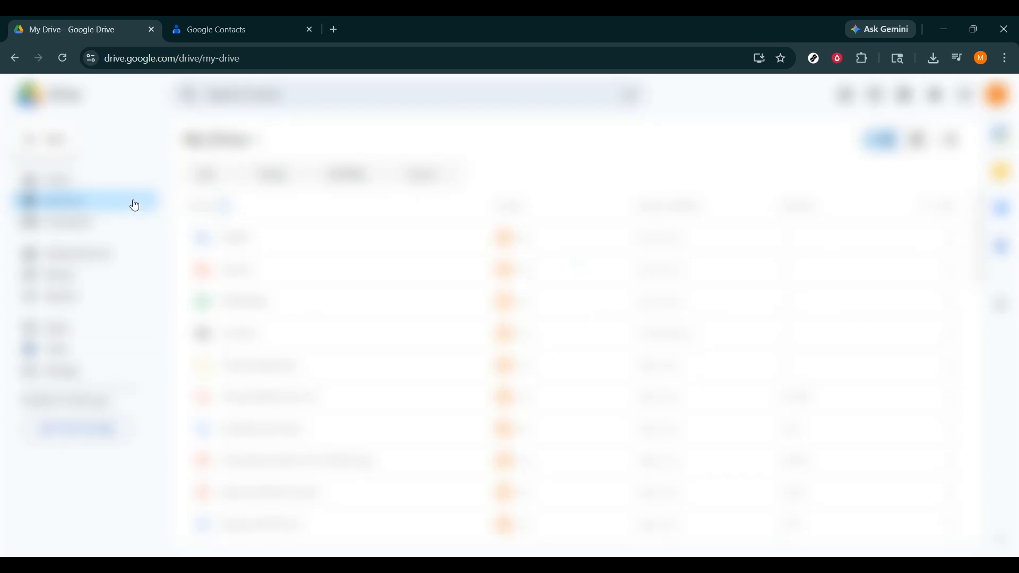